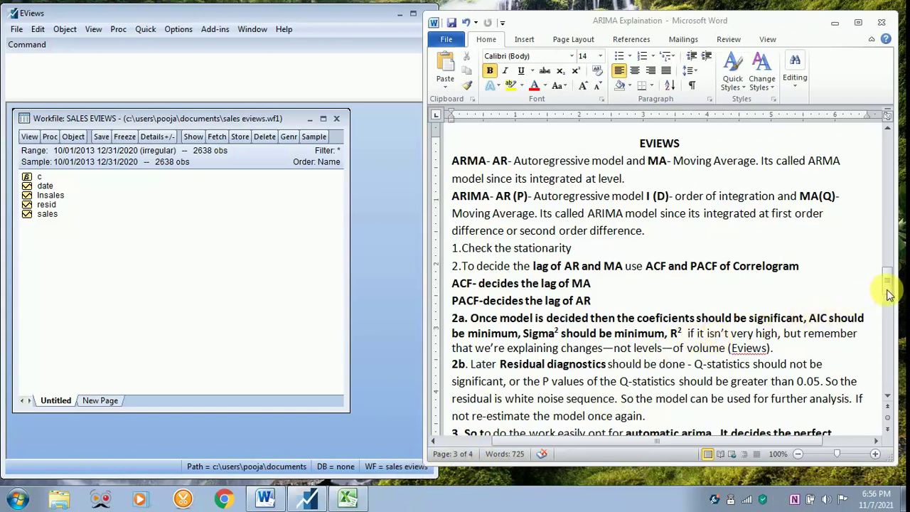
# Scroll the Word notes down to the 'Interpretation of the DATA for eviews' section on page 3
pyautogui.moveTo(888, 291); pyautogui.dragTo(888, 307)
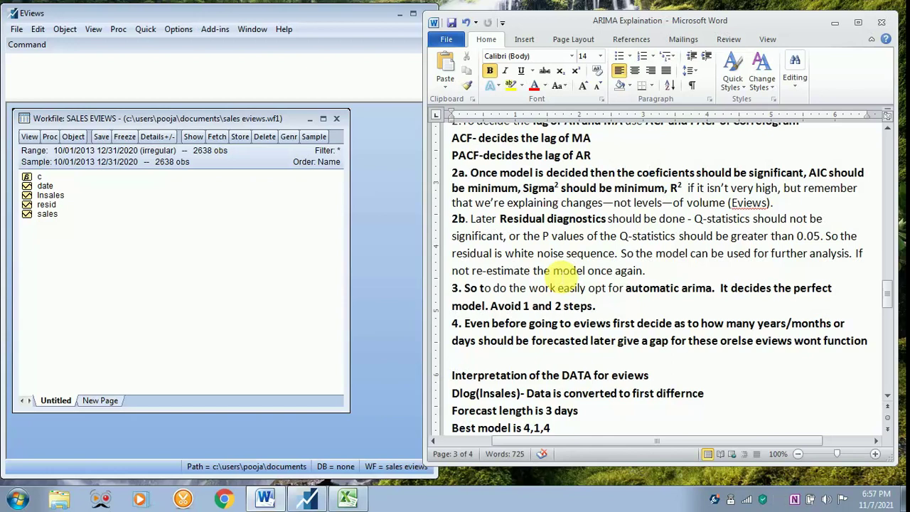
# In the sales eviews workbook, check that sales end on 12/28/2020, leaving 12/29–12/31/2020 blank
pyautogui.click(347, 500)
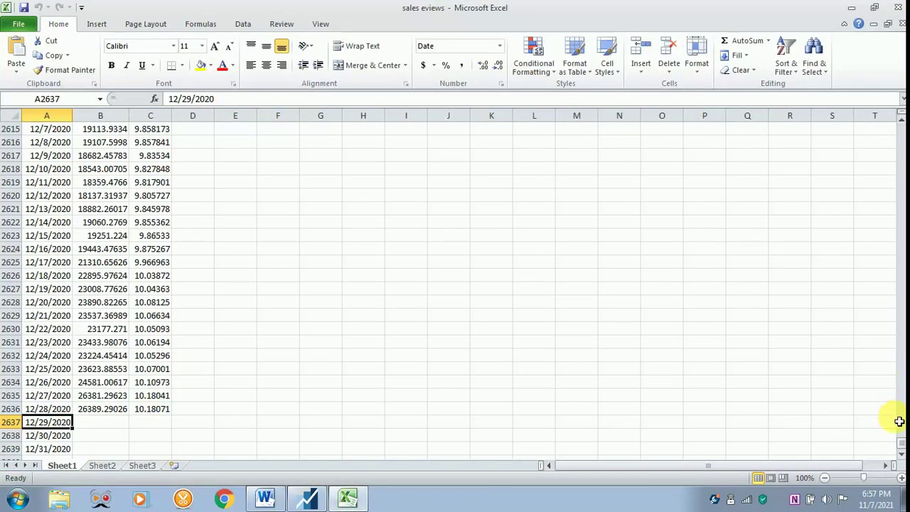
pyautogui.moveTo(901, 442); pyautogui.dragTo(902, 129)
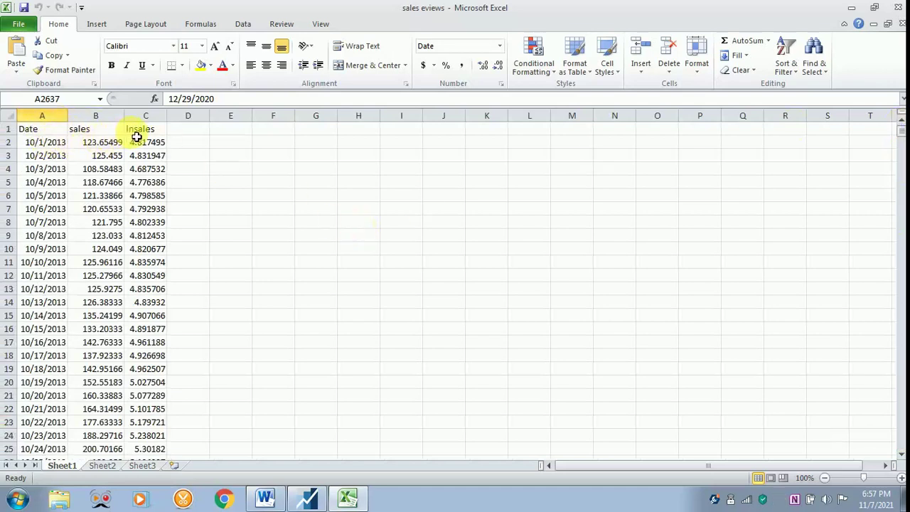
pyautogui.moveTo(902, 131); pyautogui.dragTo(902, 452)
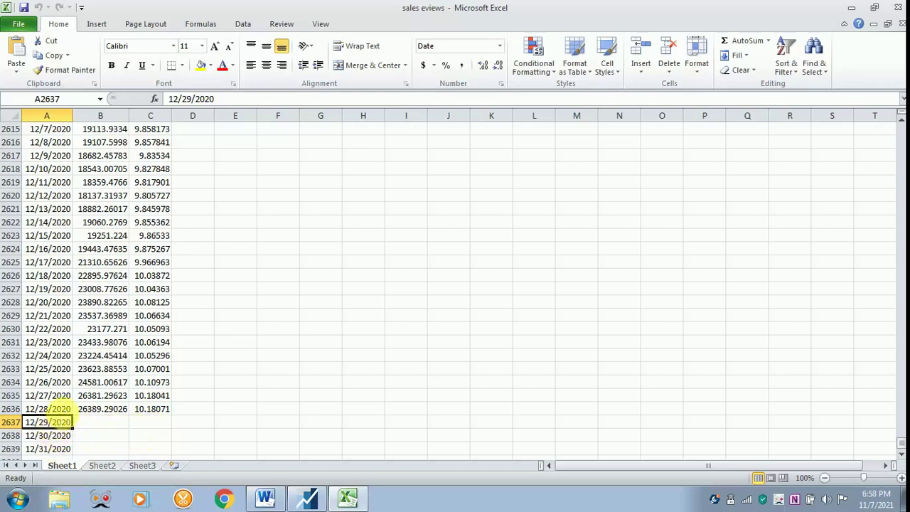
pyautogui.click(67, 411)
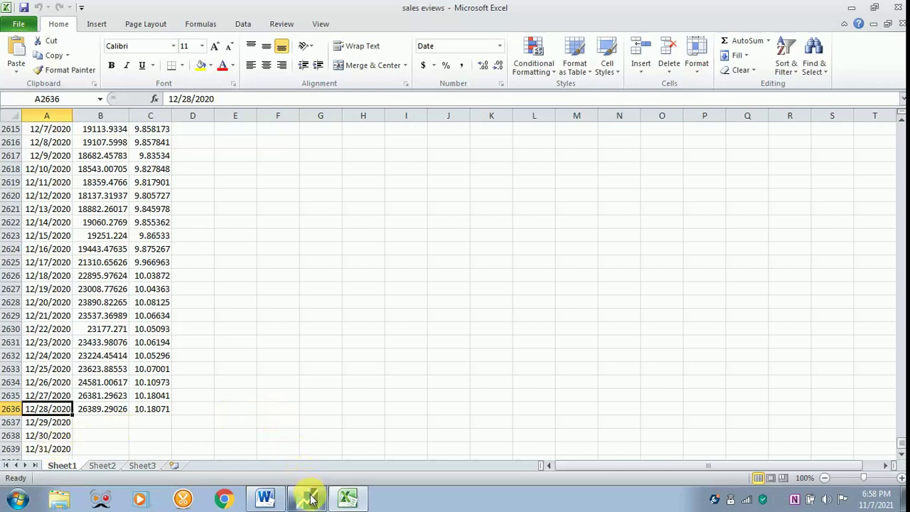
# Close the sales eviews Excel workbook and return to the Word notes
pyautogui.click(898, 14)
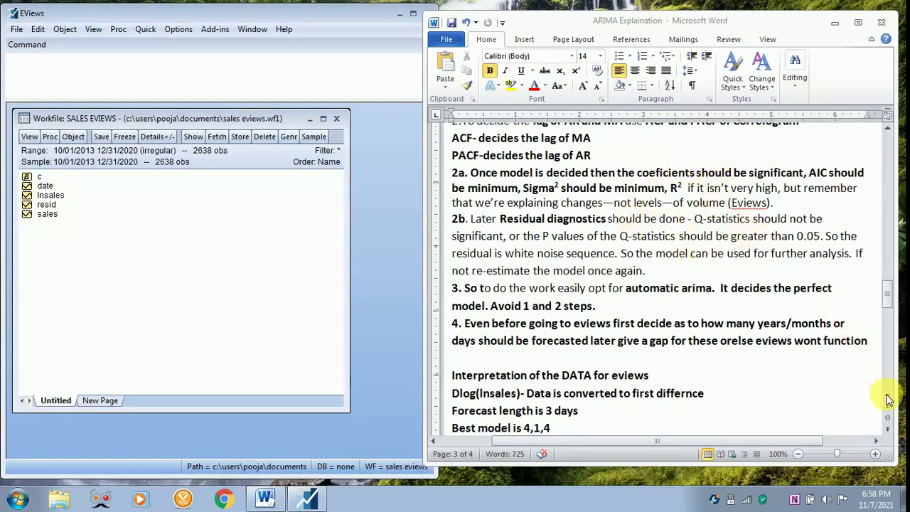
pyautogui.scroll(-1, 888, 399)
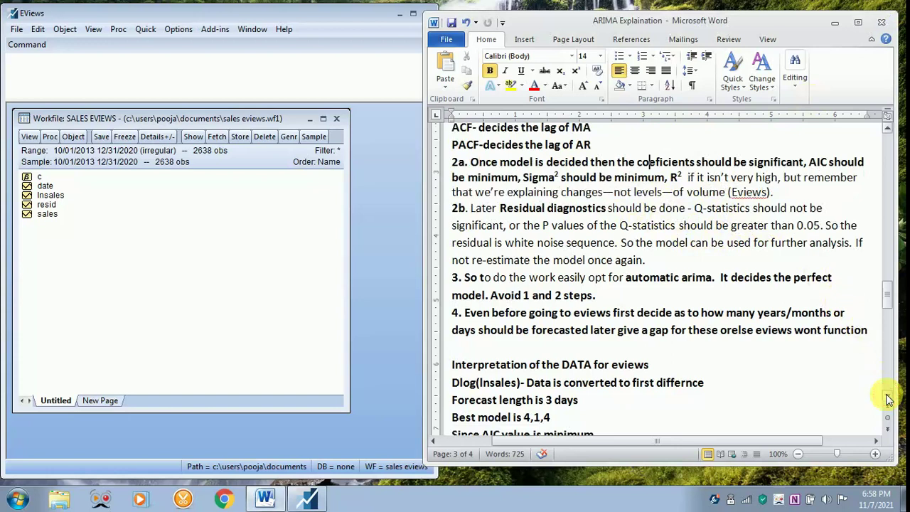
pyautogui.scroll(-1, 887, 400)
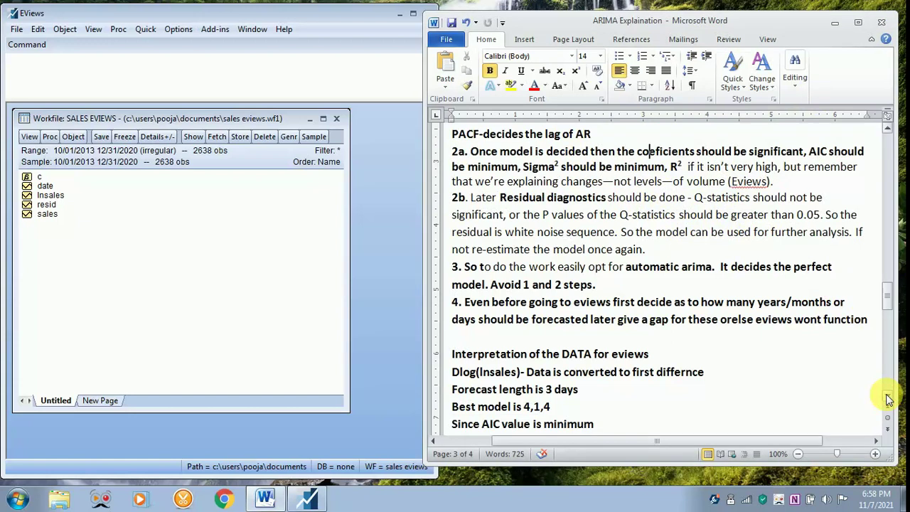
# Correct 'differnce' to 'difference', then review the notes down to the ARIMA (4,1,4) specification
pyautogui.click(687, 372)
pyautogui.write('e')
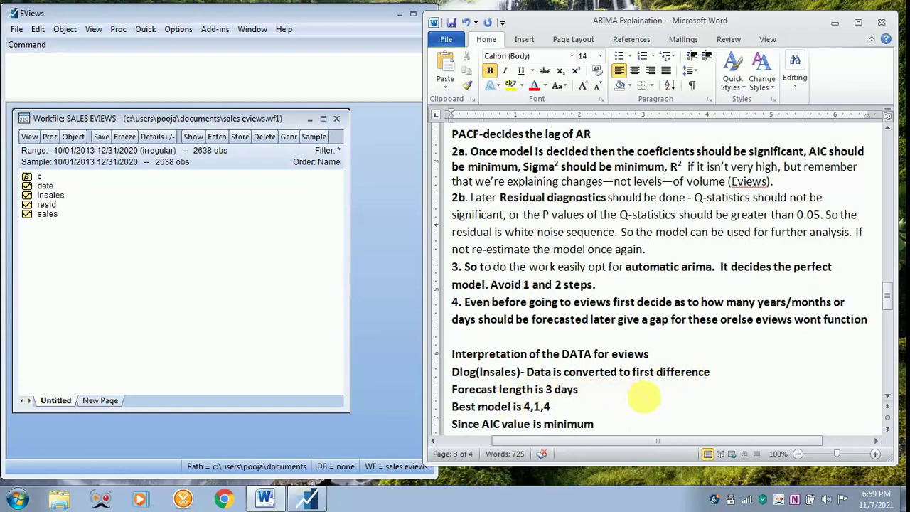
pyautogui.click(887, 395)
pyautogui.scroll(-4, 887, 398)
pyautogui.scroll(-4, 888, 399)
pyautogui.scroll(-3, 888, 398)
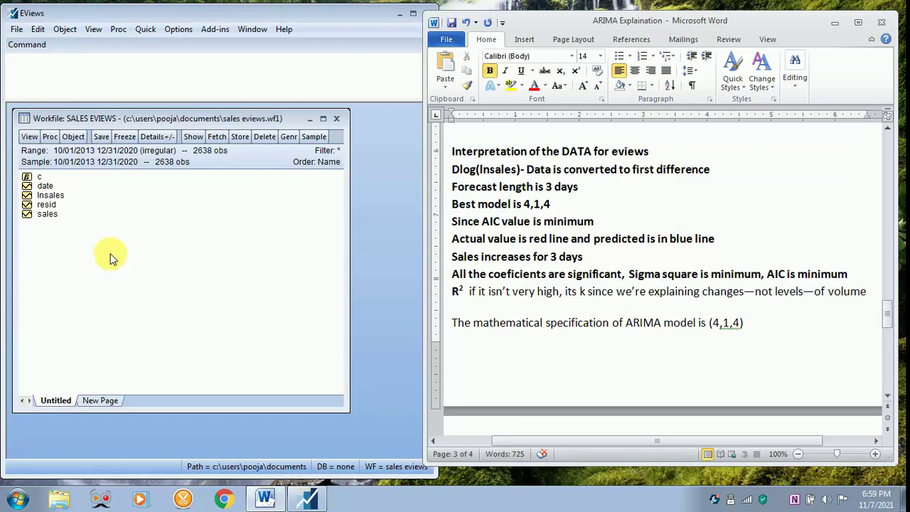
# Open the lnsales series maximized and launch Proc > Automatic ARIMA Forecasting for it
pyautogui.click(50, 198)
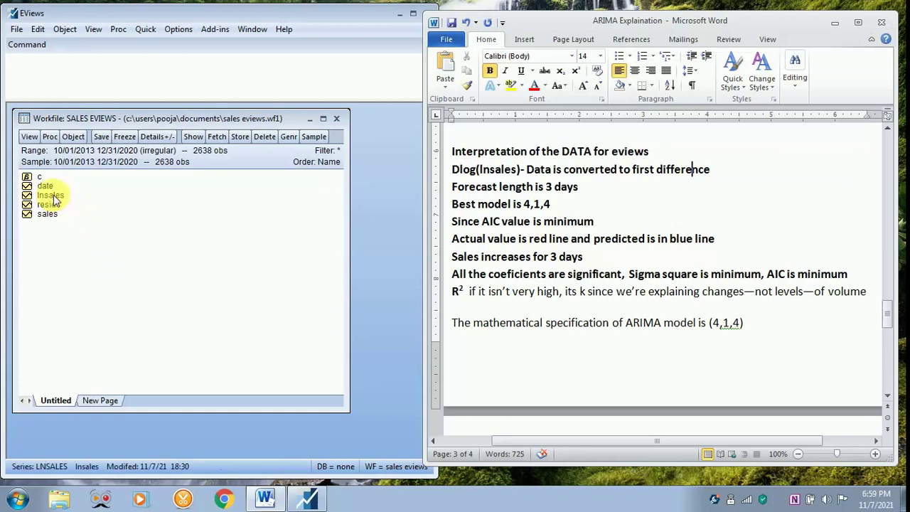
pyautogui.doubleClick(54, 196)
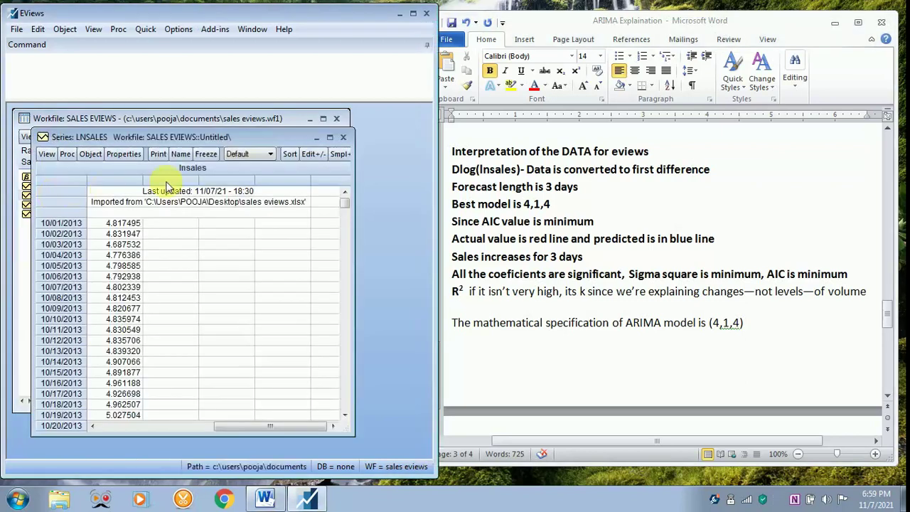
pyautogui.click(329, 138)
pyautogui.click(36, 109)
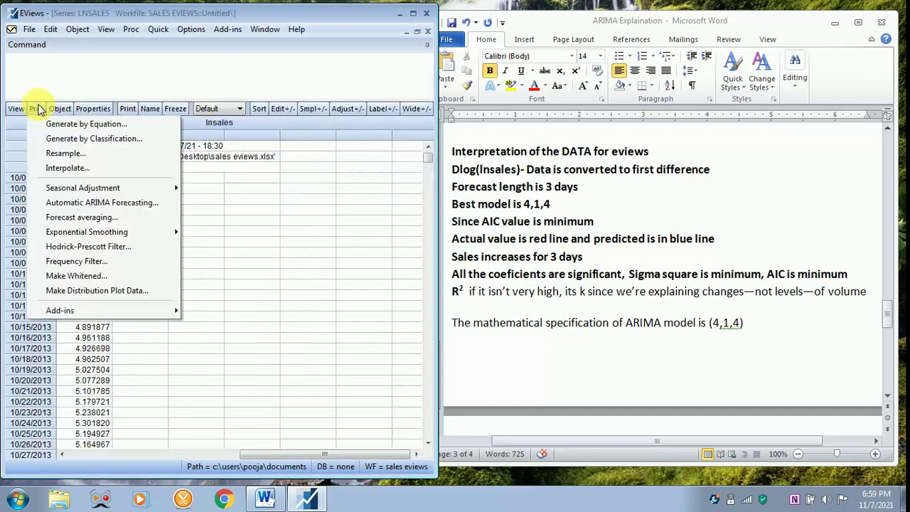
pyautogui.click(71, 203)
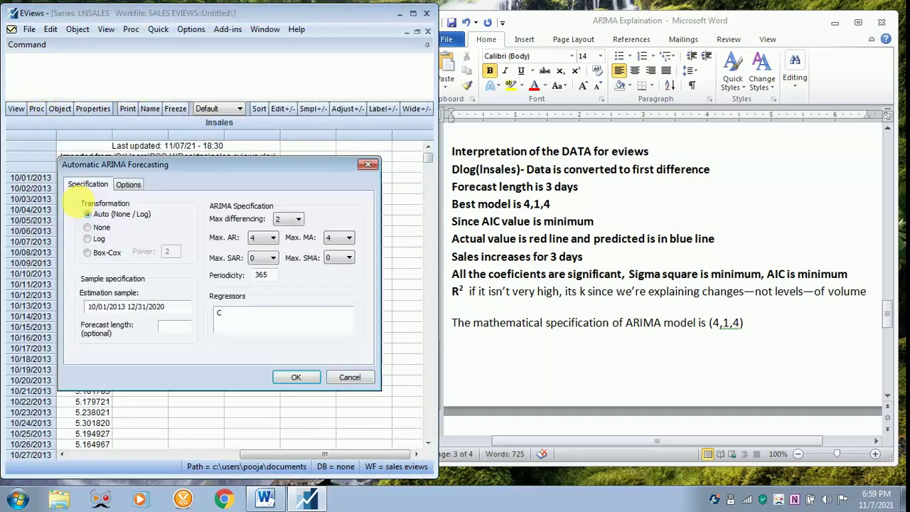
# Set the estimation sample end to 12/28/2020 and forecast length 3, keeping C as regressor
pyautogui.click(140, 307)
pyautogui.press('BackSpace')
pyautogui.press('BackSpace')
pyautogui.write('28')
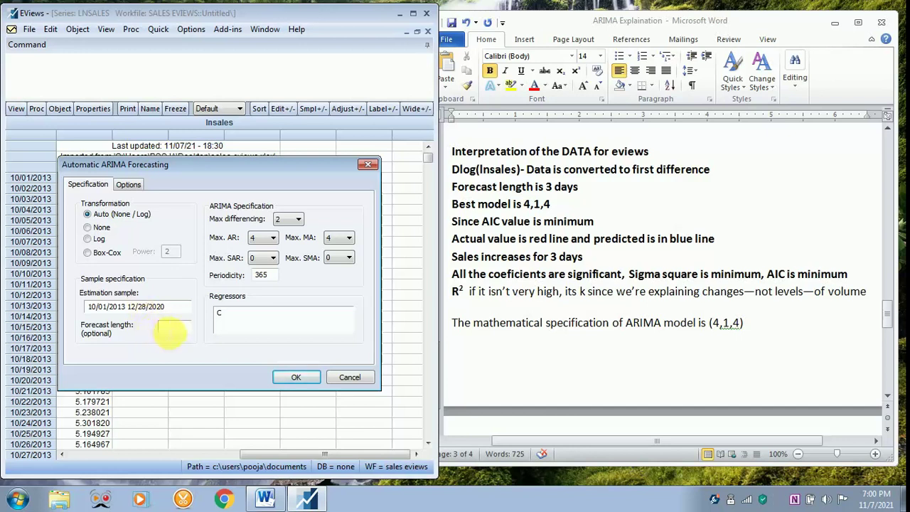
pyautogui.click(169, 331)
pyautogui.write('3')
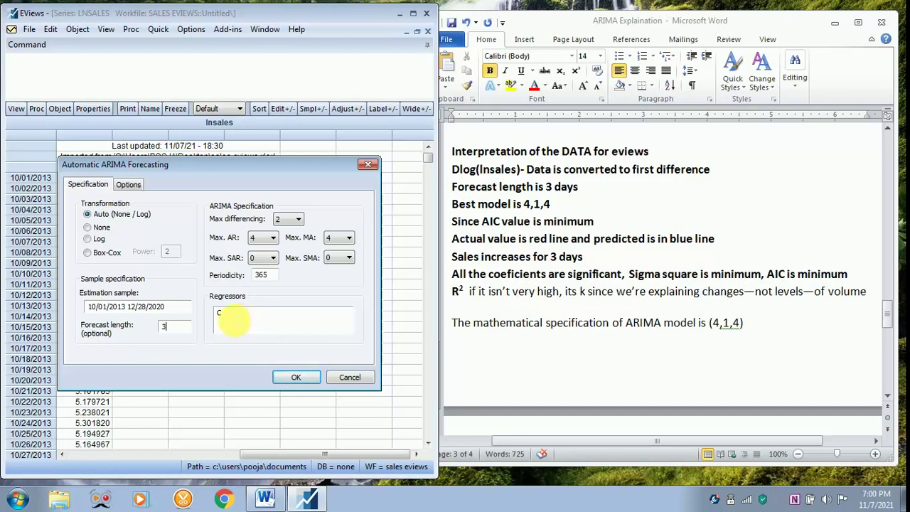
pyautogui.click(220, 313)
pyautogui.press('BackSpace')
pyautogui.write('C')
# Enable the comparison graph, ARMA criteria table and graph, and equation output, then run the forecast
pyautogui.click(128, 185)
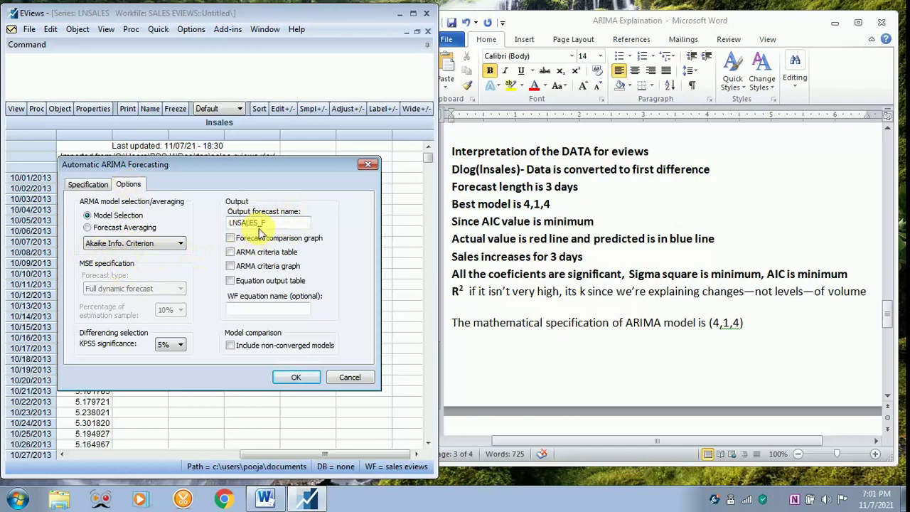
pyautogui.click(231, 252)
pyautogui.click(231, 266)
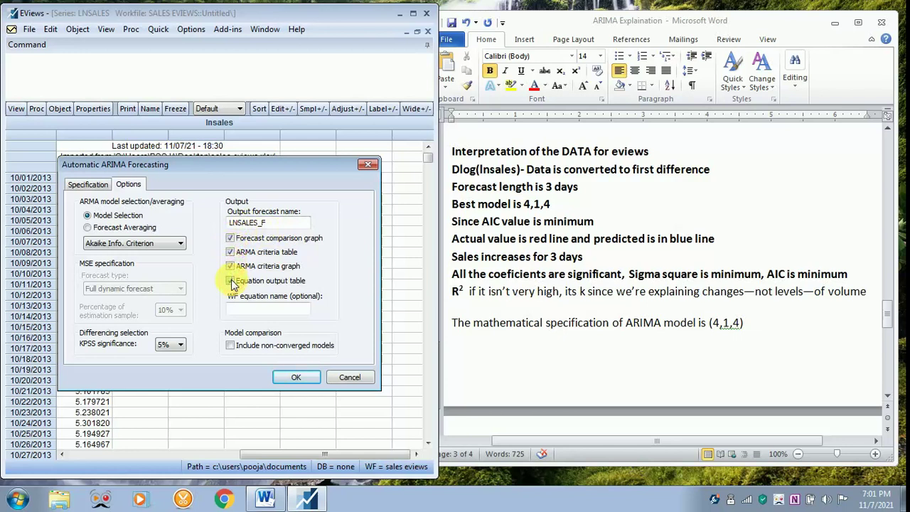
pyautogui.click(231, 281)
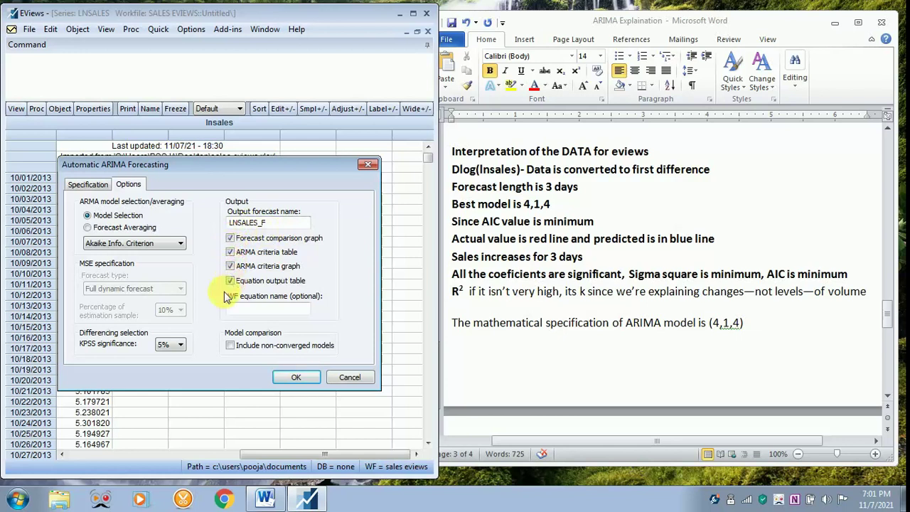
pyautogui.click(290, 378)
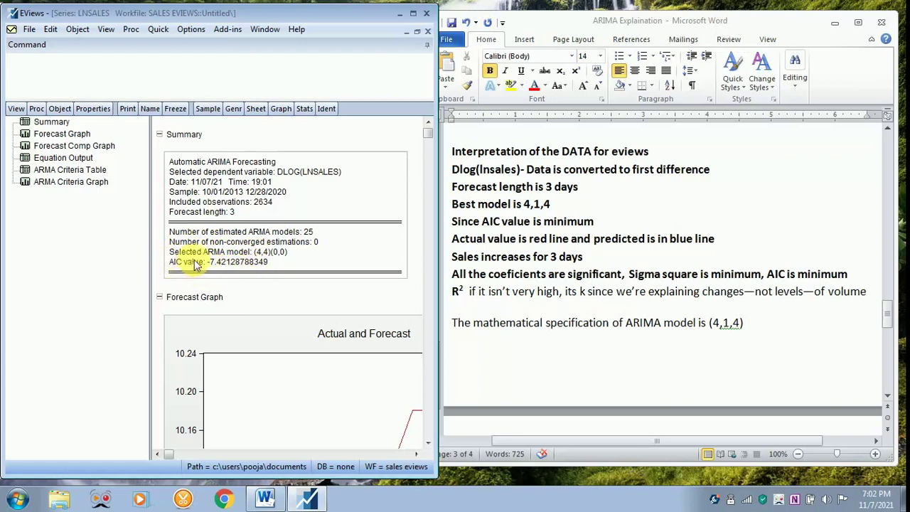
# Maximize the EViews program window and the LNSALES forecast output window inside it
pyautogui.click(418, 34)
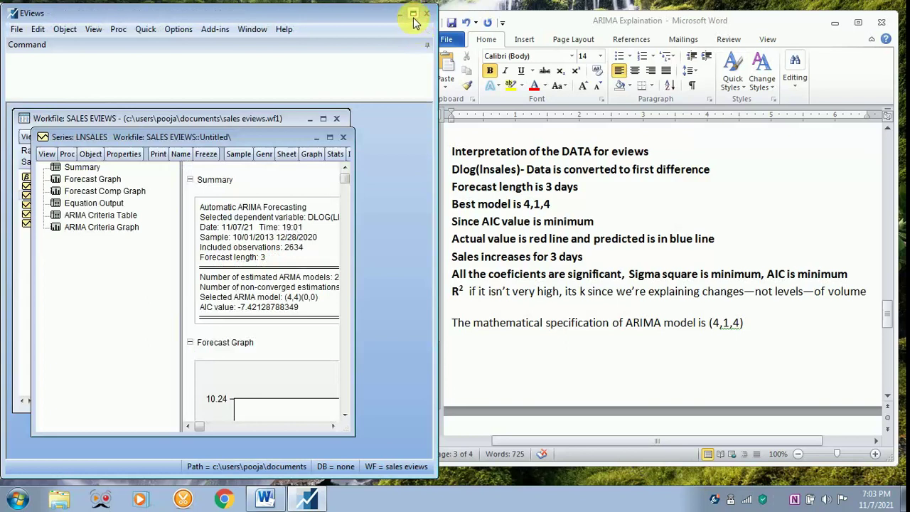
pyautogui.click(413, 14)
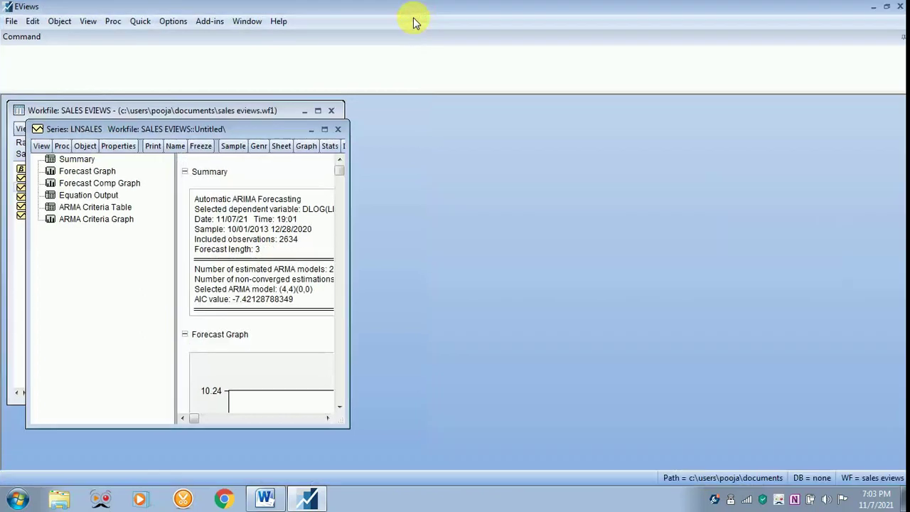
pyautogui.click(324, 133)
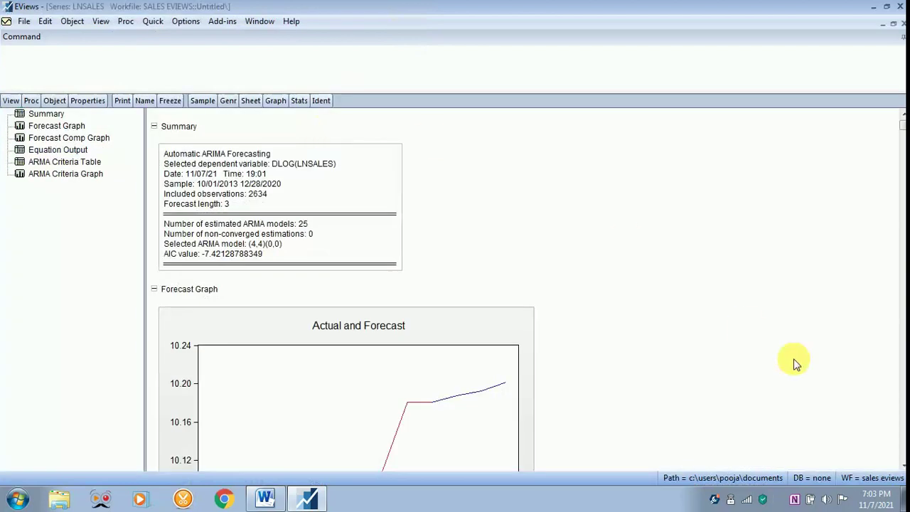
# Scroll the LNSALES output down to the full Actual and Forecast graph
pyautogui.click(902, 466)
pyautogui.moveTo(901, 466); pyautogui.dragTo(902, 466)
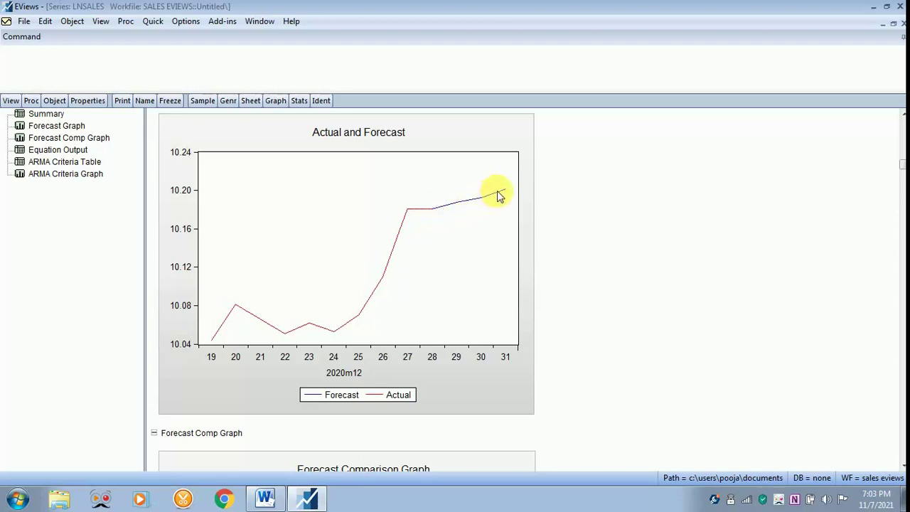
# Scroll down until the comparison graph legend shows ARMA(4,4)(0,0) as the red line
pyautogui.click(903, 466)
pyautogui.moveTo(903, 466); pyautogui.dragTo(903, 466)
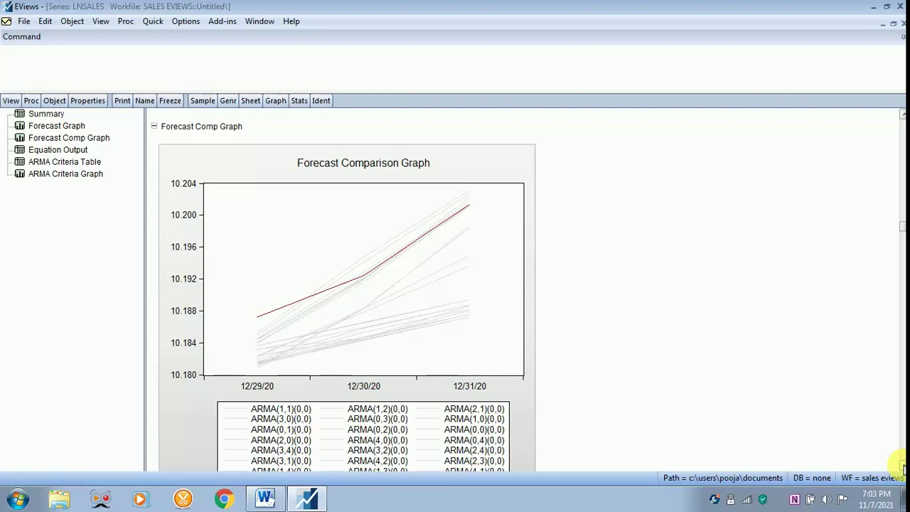
pyautogui.moveTo(903, 467); pyautogui.dragTo(903, 467)
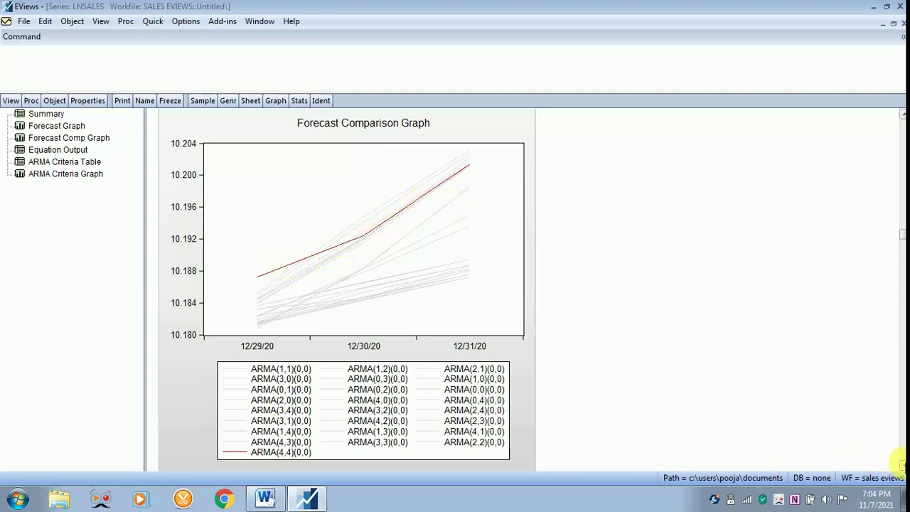
# Scroll past the ARMA Criteria Table to the ARMA(4,4) equation output with coefficients and AIC
pyautogui.click(903, 465)
pyautogui.moveTo(903, 465); pyautogui.dragTo(903, 465)
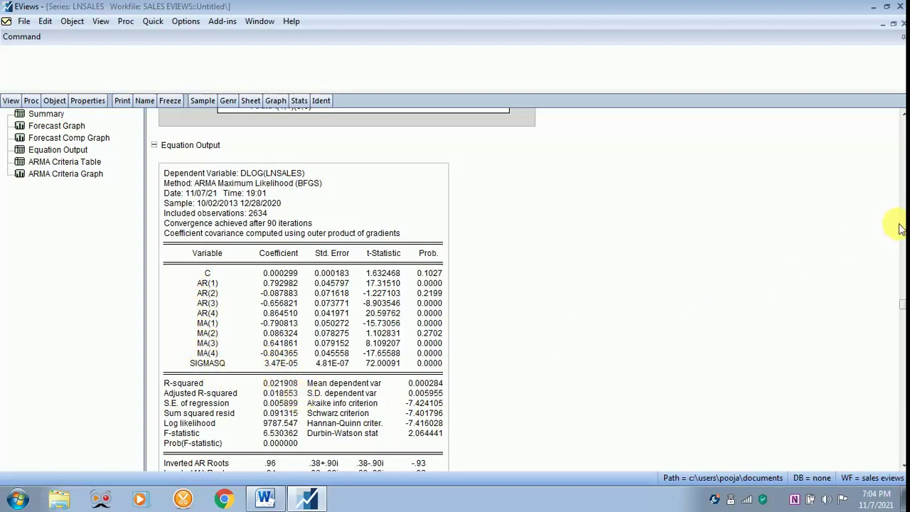
pyautogui.click(902, 465)
pyautogui.click(902, 465)
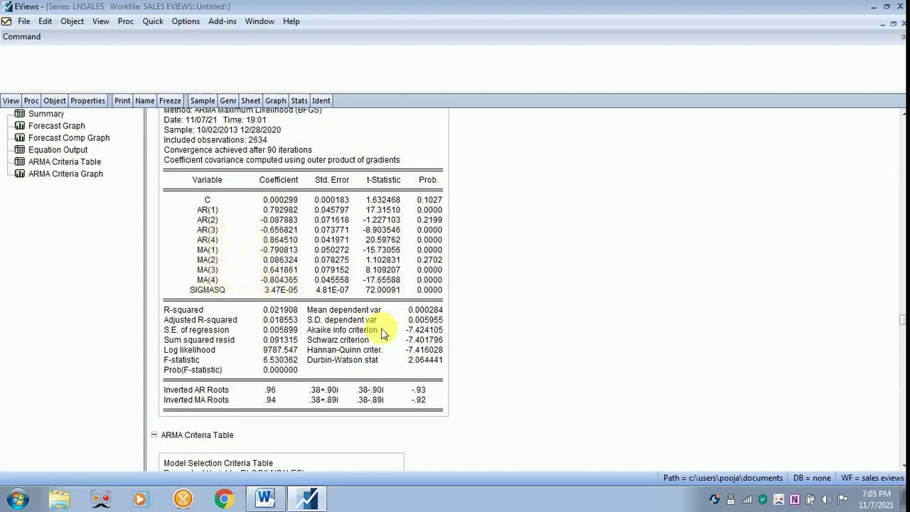
# Scroll the ARMA Criteria Table to its last row, with ARMA(4,4)(0,0) ranked first at AIC -7.421288
pyautogui.click(902, 466)
pyautogui.click(901, 466)
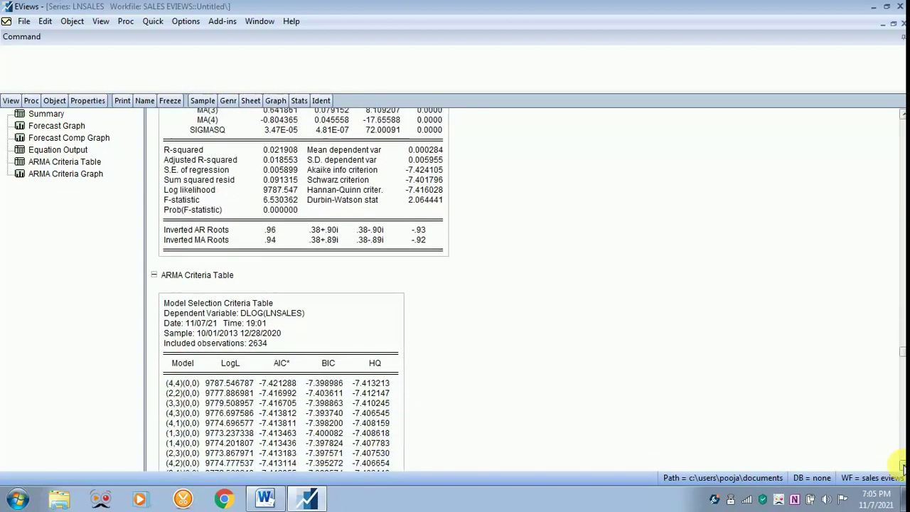
pyautogui.click(902, 466)
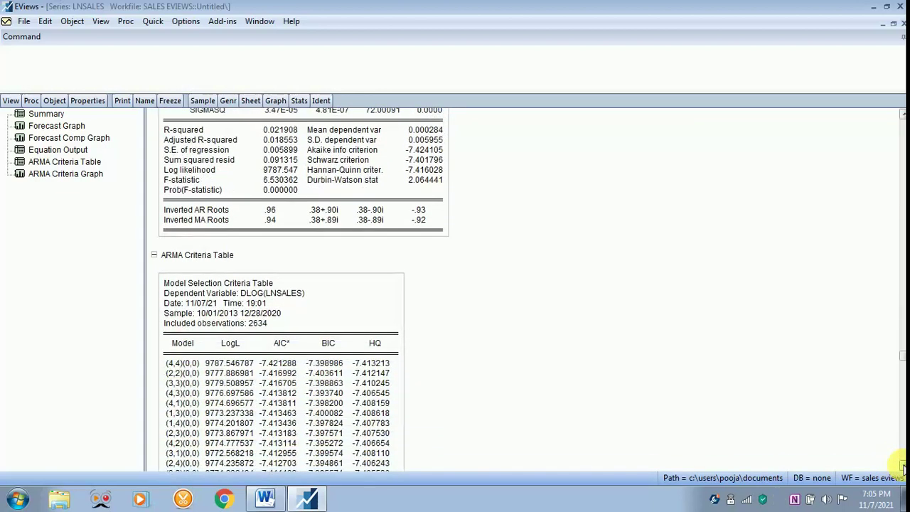
pyautogui.click(902, 467)
pyautogui.click(901, 467)
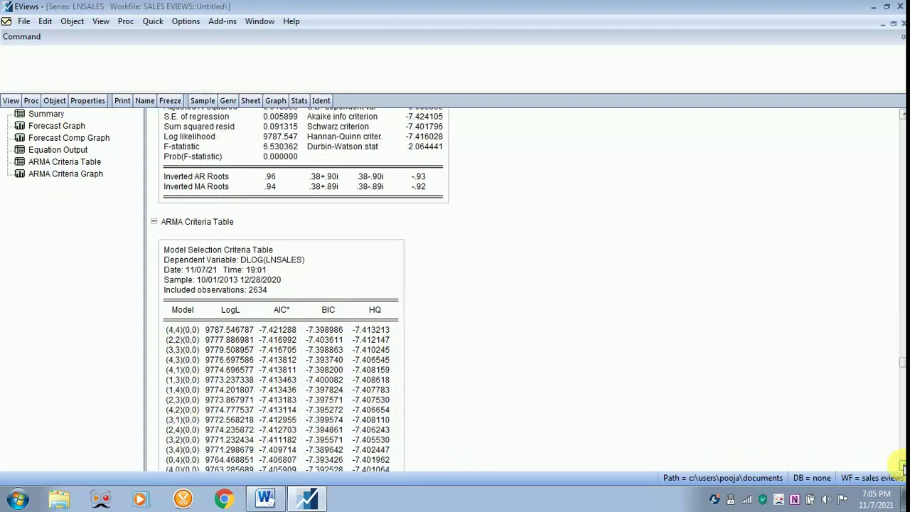
pyautogui.click(902, 467)
pyautogui.click(901, 466)
pyautogui.click(902, 467)
pyautogui.click(902, 467)
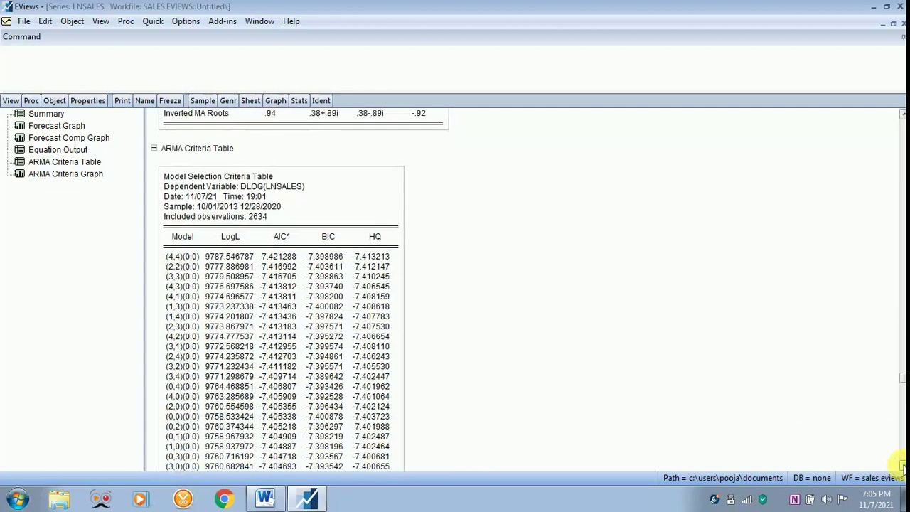
pyautogui.click(902, 466)
pyautogui.click(902, 466)
pyautogui.click(901, 466)
pyautogui.click(901, 466)
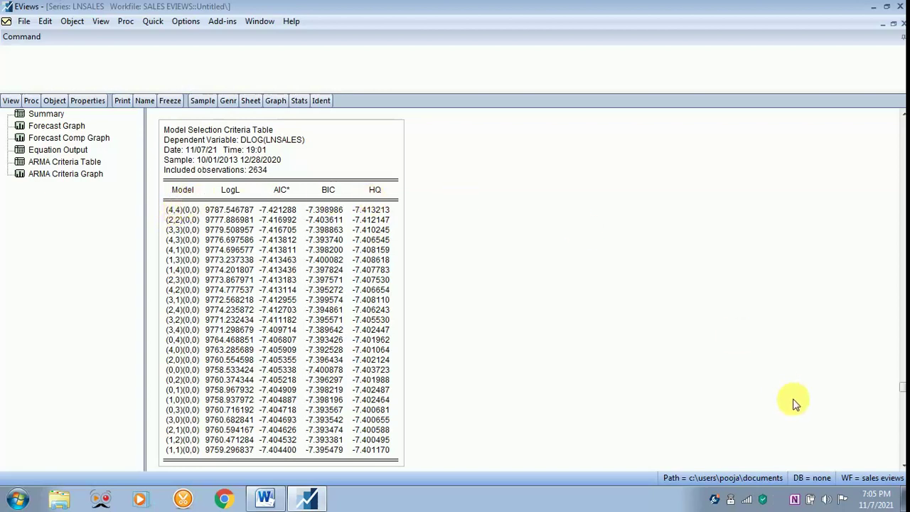
pyautogui.click(901, 466)
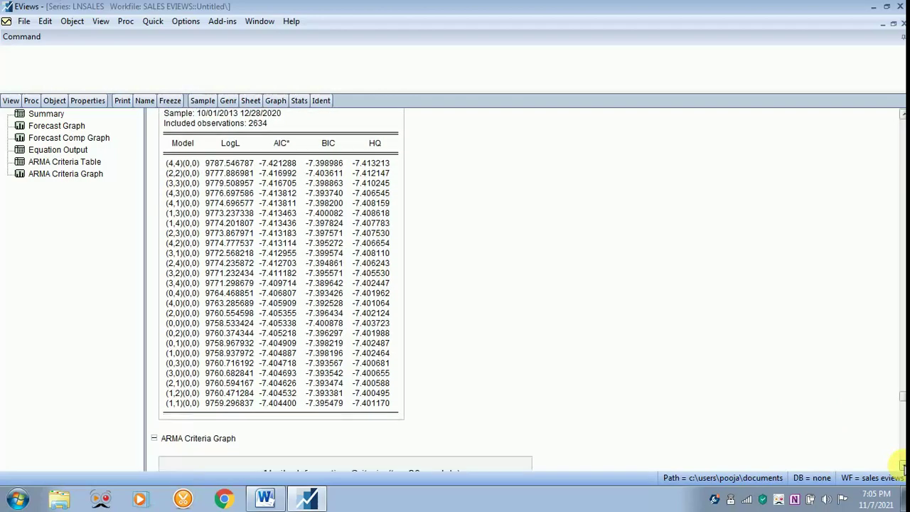
# View the top-20 AIC criteria graph with (4,4)(0,0) lowest near -7.421, then scroll back to Equation Output
pyautogui.moveTo(901, 466); pyautogui.dragTo(902, 465)
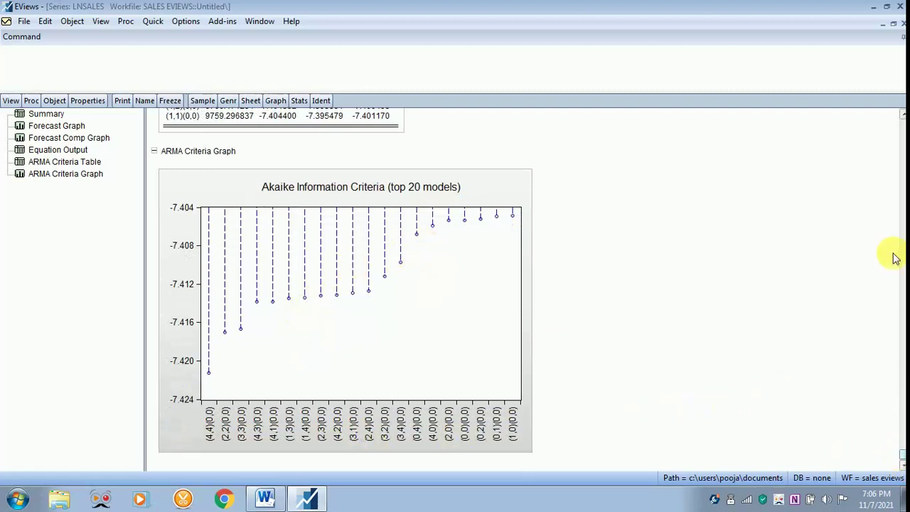
pyautogui.click(902, 115)
pyautogui.moveTo(902, 118); pyautogui.dragTo(901, 117)
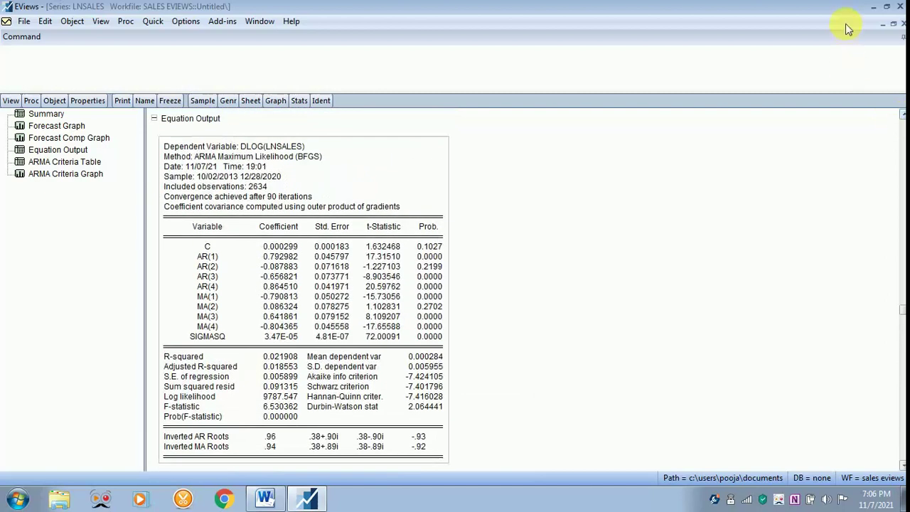
# Shrink the EViews series window, widen the equation output pane, and bring the ARIMA Explaination notes up in Word
pyautogui.click(893, 25)
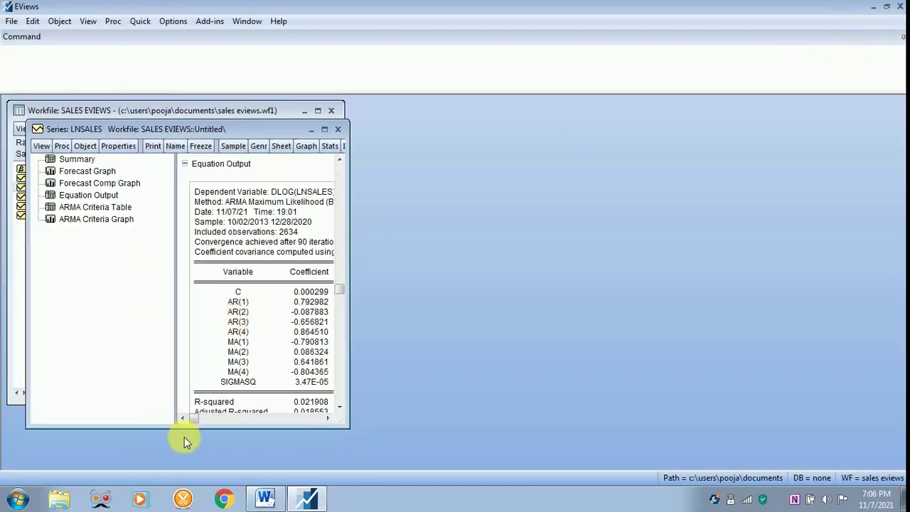
pyautogui.moveTo(194, 420); pyautogui.dragTo(226, 422)
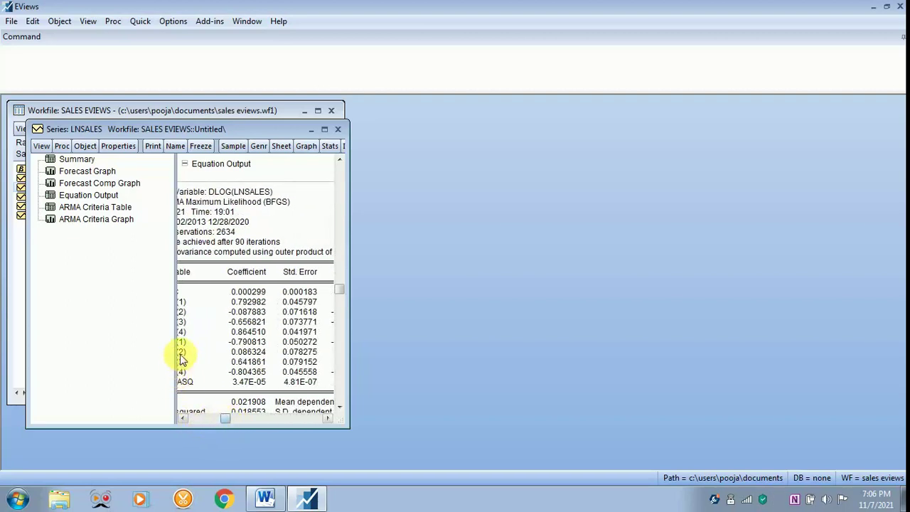
pyautogui.moveTo(176, 353); pyautogui.dragTo(108, 350)
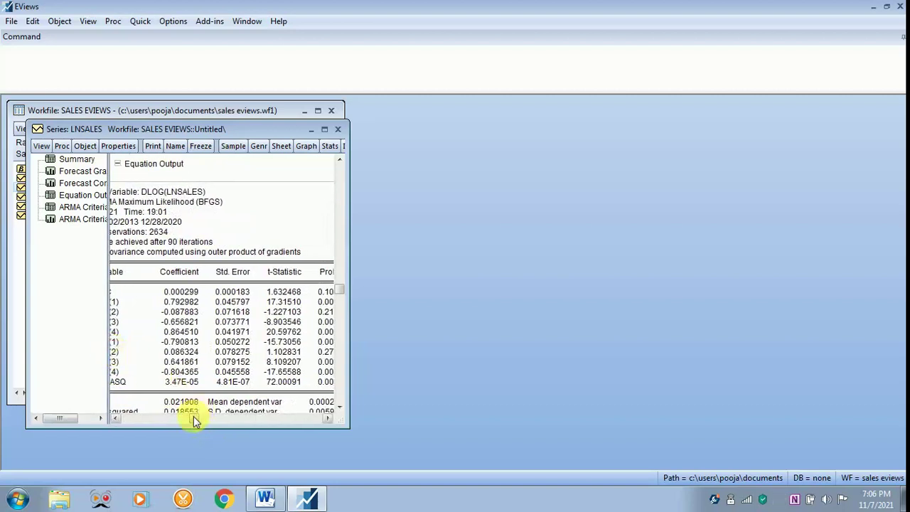
pyautogui.moveTo(195, 420); pyautogui.dragTo(171, 419)
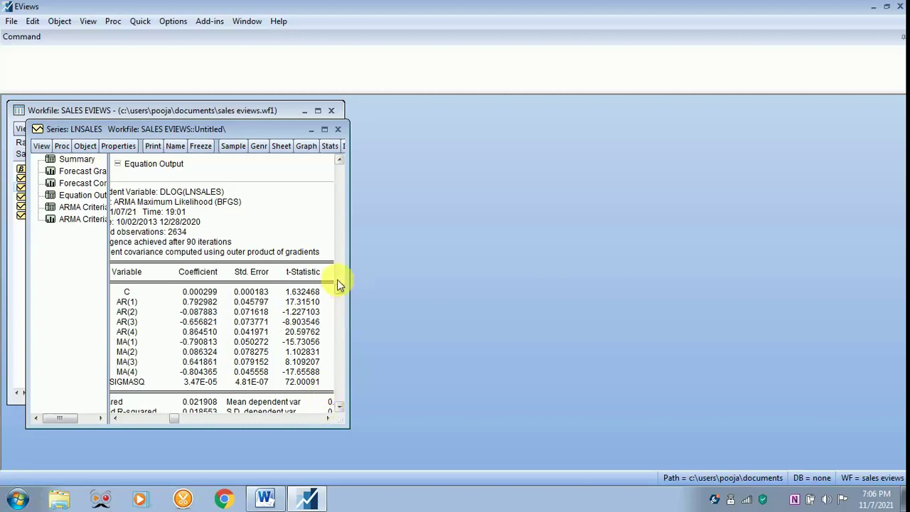
pyautogui.moveTo(108, 320); pyautogui.dragTo(64, 325)
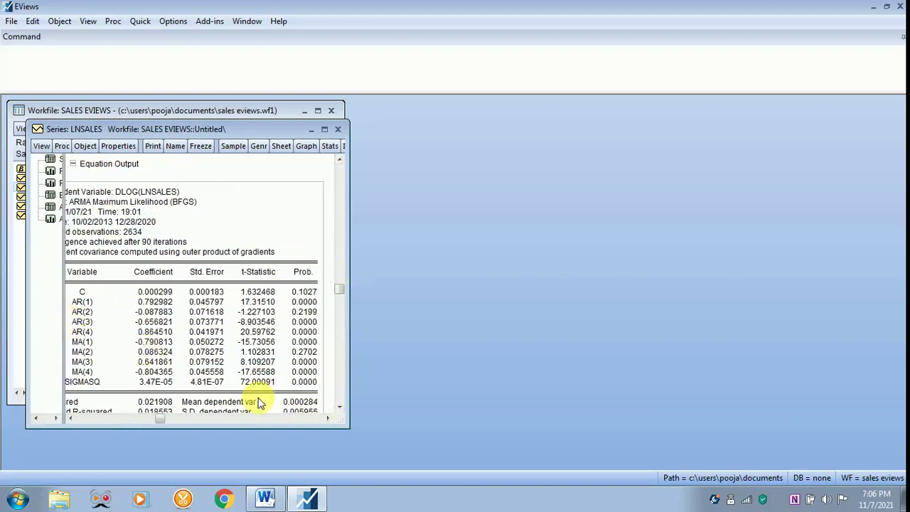
pyautogui.click(265, 498)
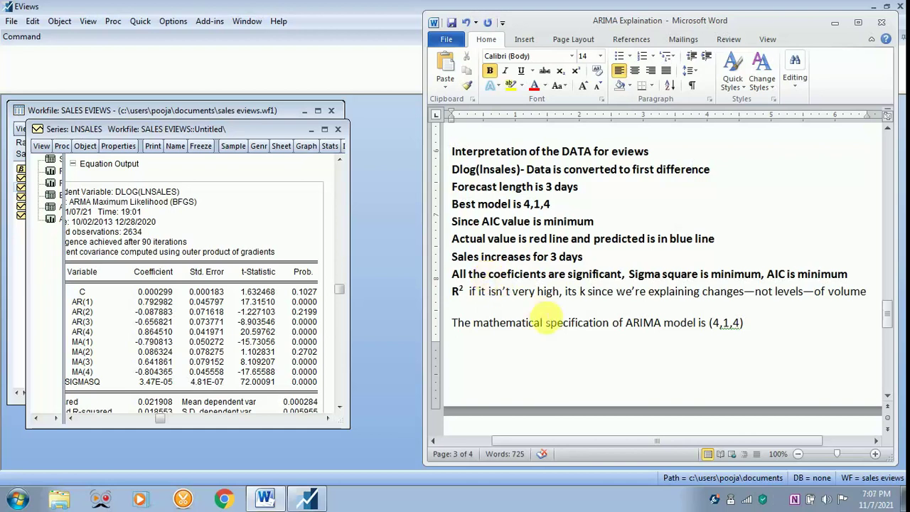
# Scroll the Word notes to the fitted equation Yt = 0.00029 + 0.864510 Yt-1 − 0.804365 εt-1 and the 29–31 Dec 2020 forecast
pyautogui.click(888, 396)
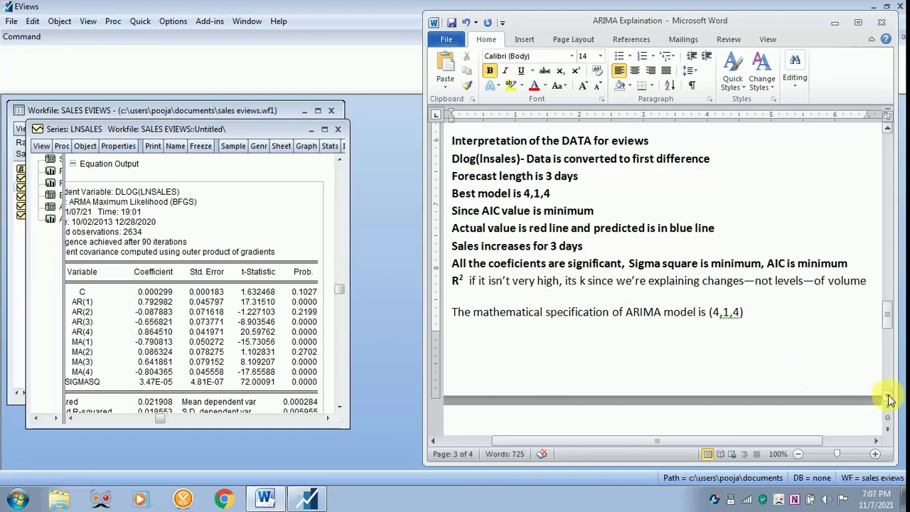
pyautogui.scroll(-3, 890, 400)
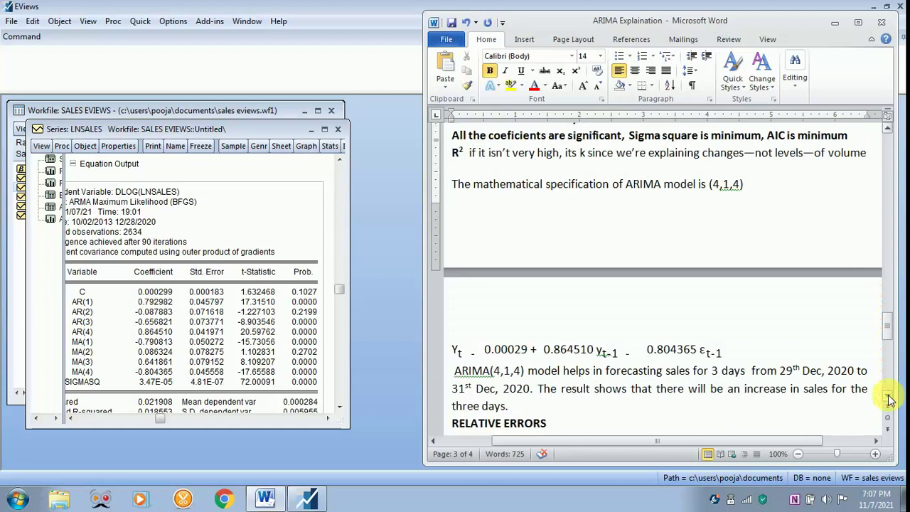
pyautogui.click(888, 397)
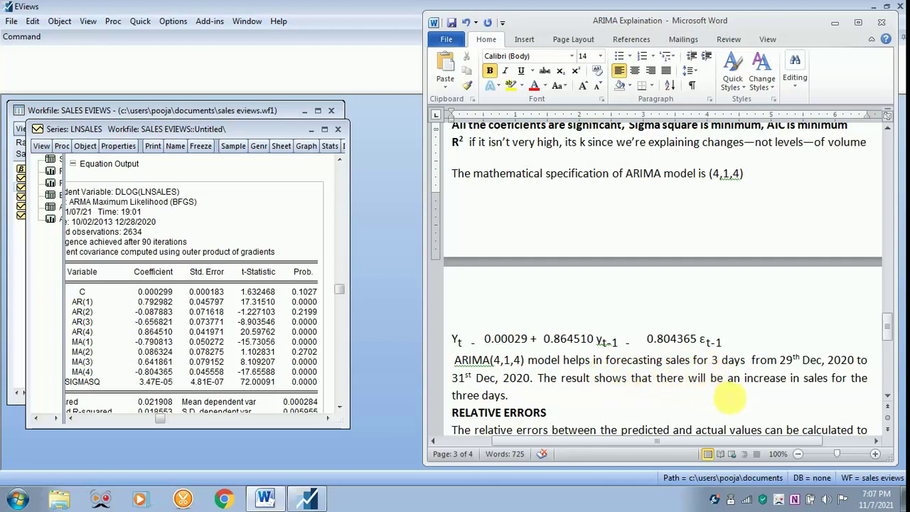
# Scroll the notes to the Relative Errors section showing its formula and the below-5% average-error target
pyautogui.click(887, 397)
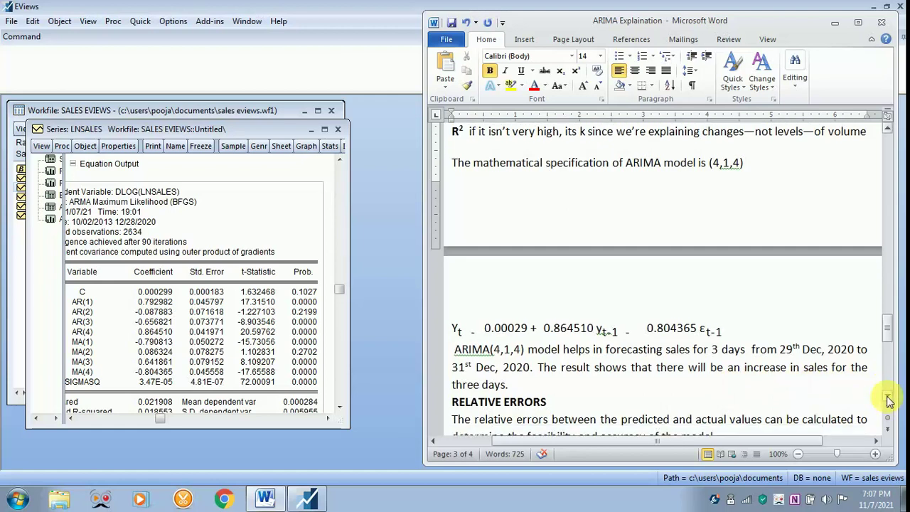
pyautogui.click(887, 398)
pyautogui.click(887, 398)
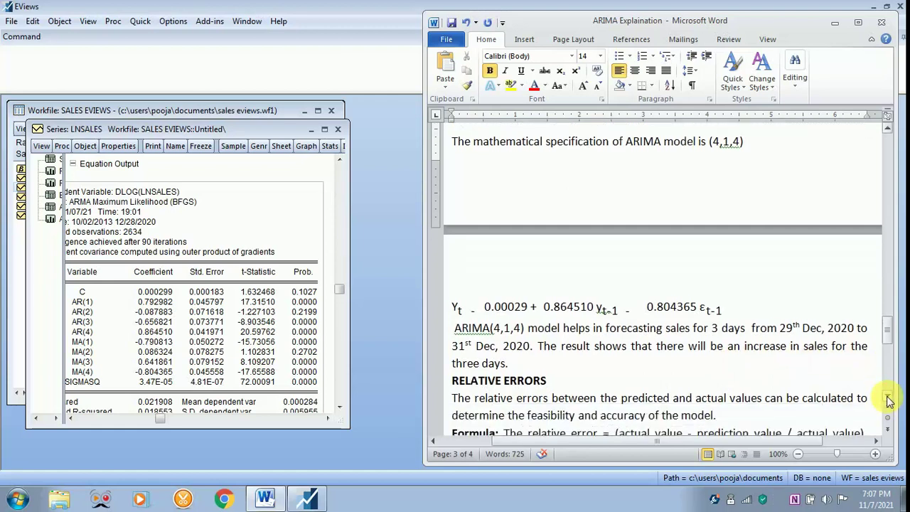
pyautogui.click(887, 398)
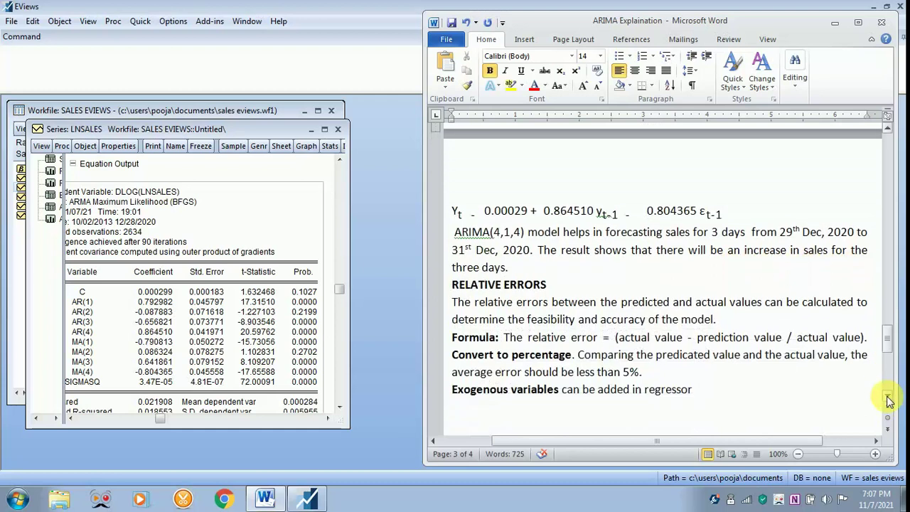